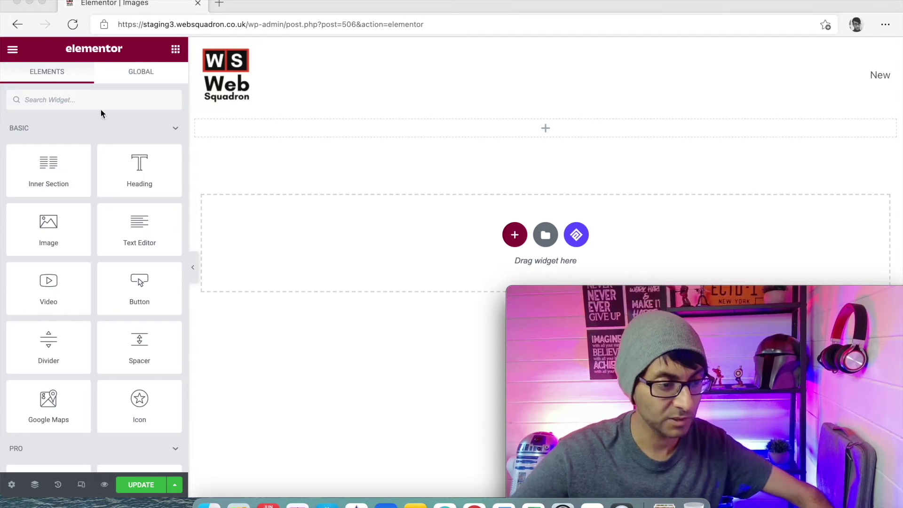
Step: Search the widgets for 'html' and drop an HTML widget into the top section
click(85, 93)
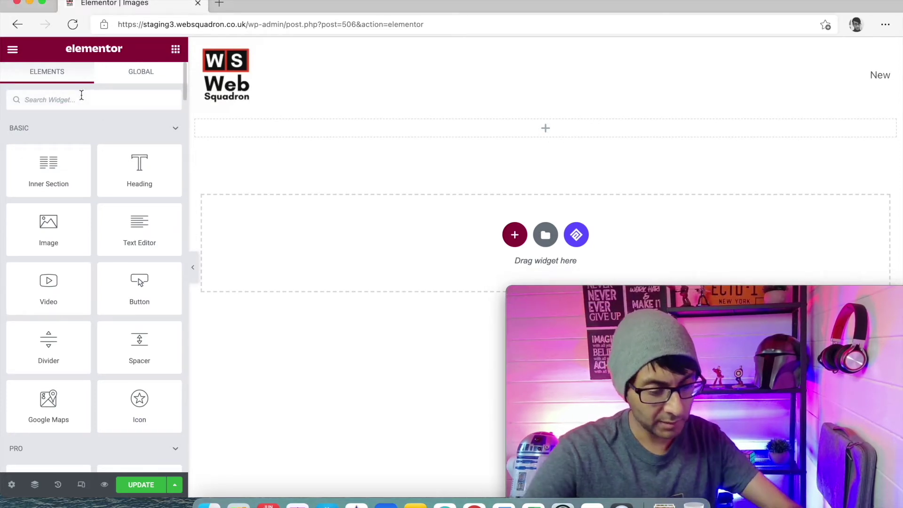
text(html)
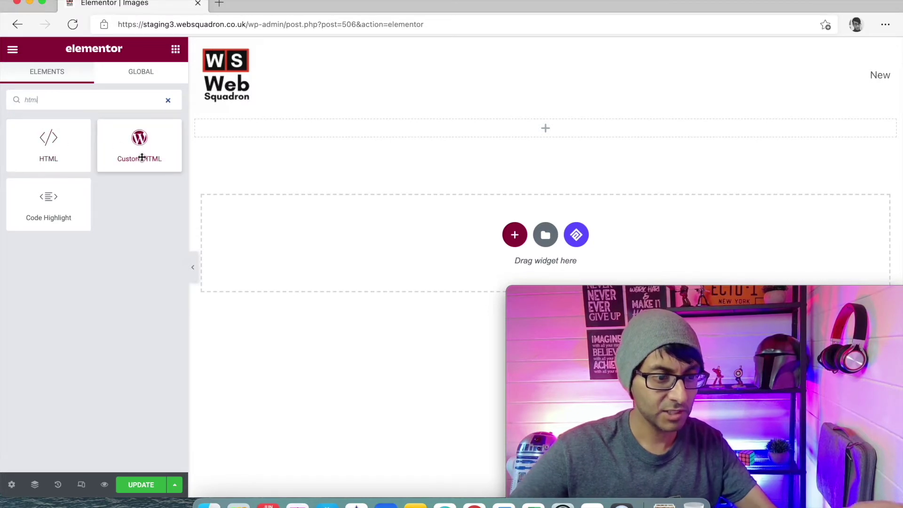
drag(36, 137, 506, 128)
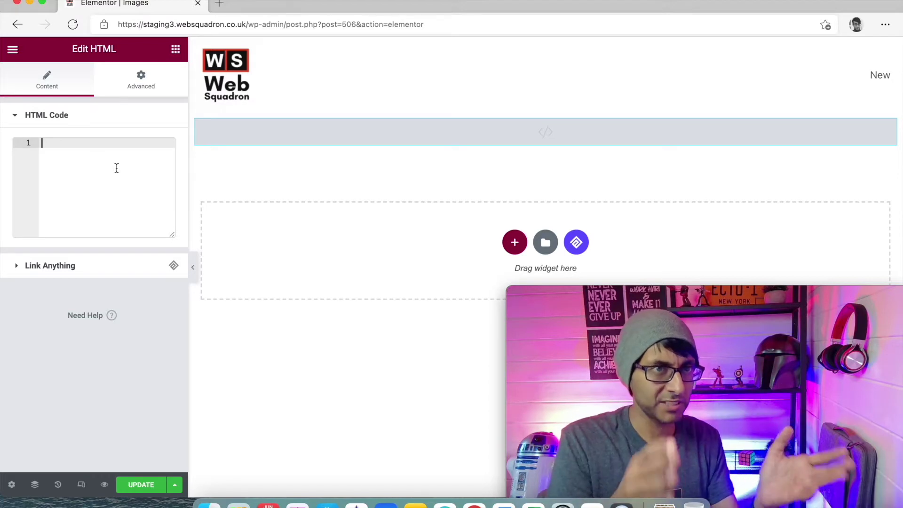
click(175, 49)
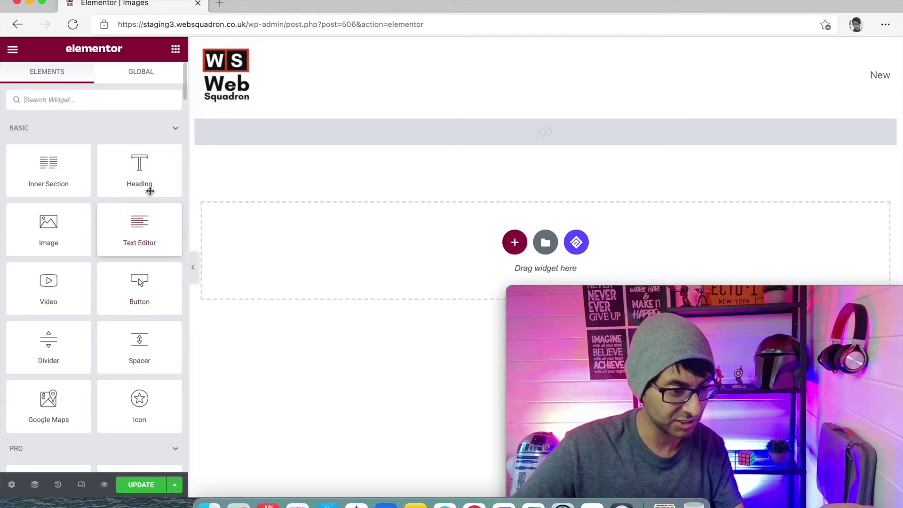
Step: Add a Text Editor widget below the HTML widget and select its Lorem ipsum paragraph for copying
drag(140, 232, 395, 151)
drag(162, 325, 20, 275)
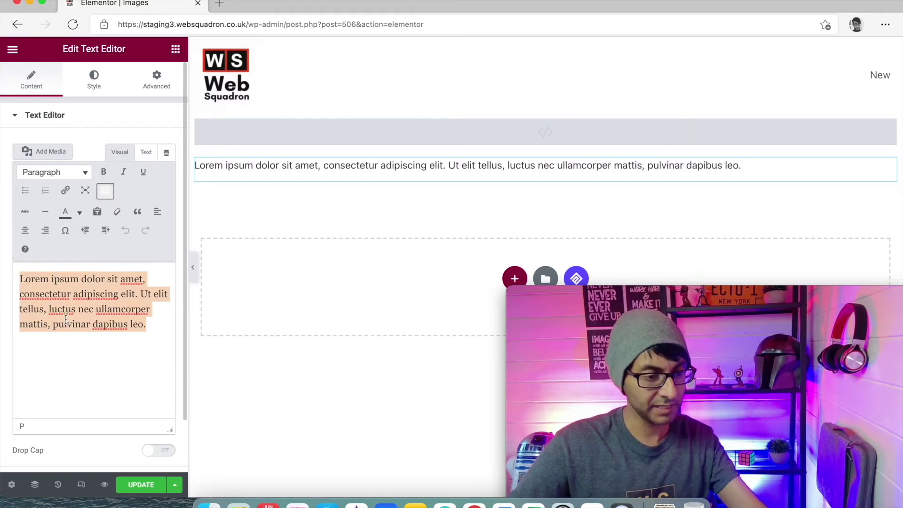
click(87, 324)
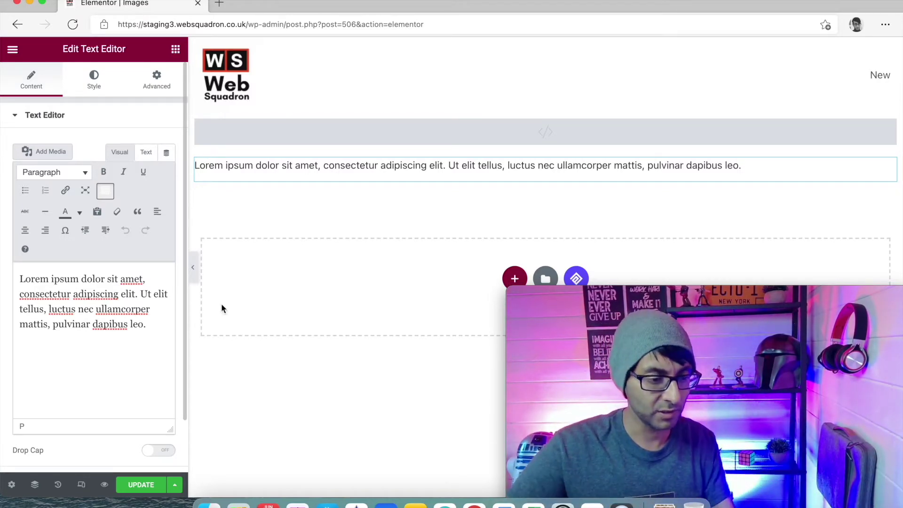
click(21, 276)
drag(148, 324, 1, 280)
key(super+c)
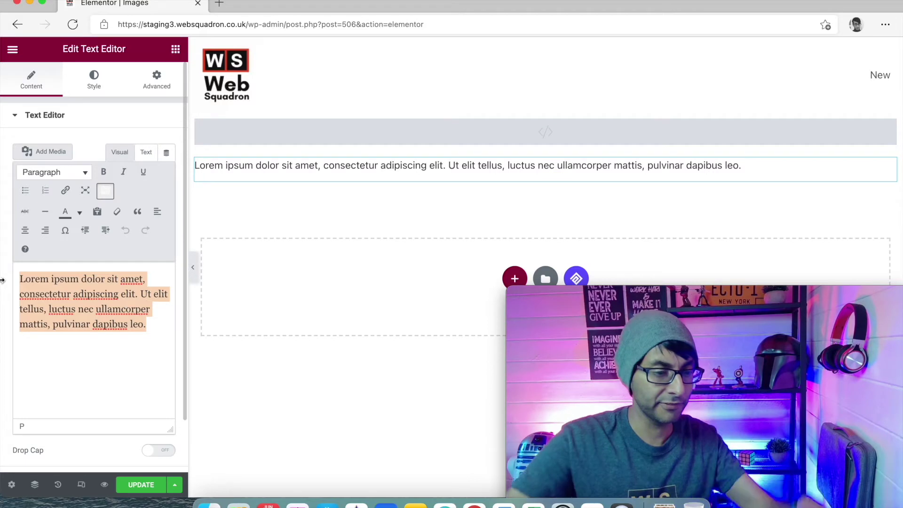
Step: Paste the Lorem ipsum paragraph into the HTML widget's code and type '<maru' before it
click(339, 131)
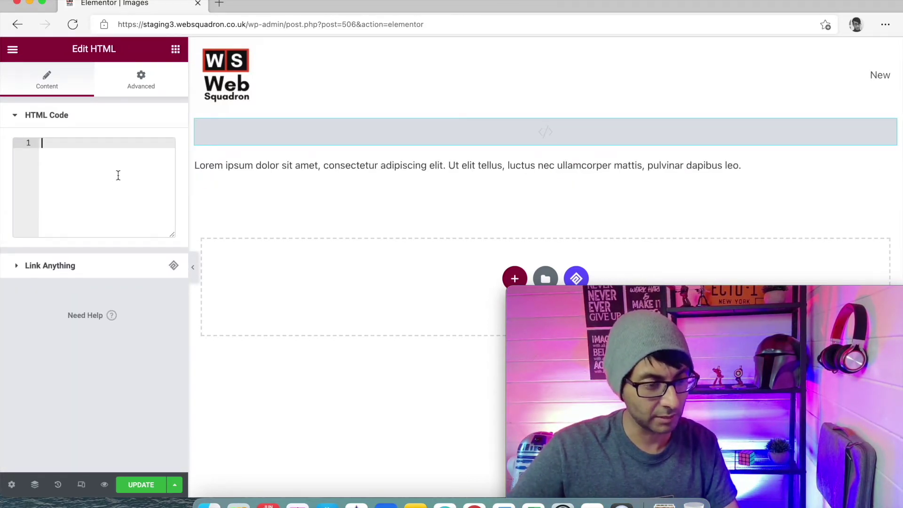
key(super+v)
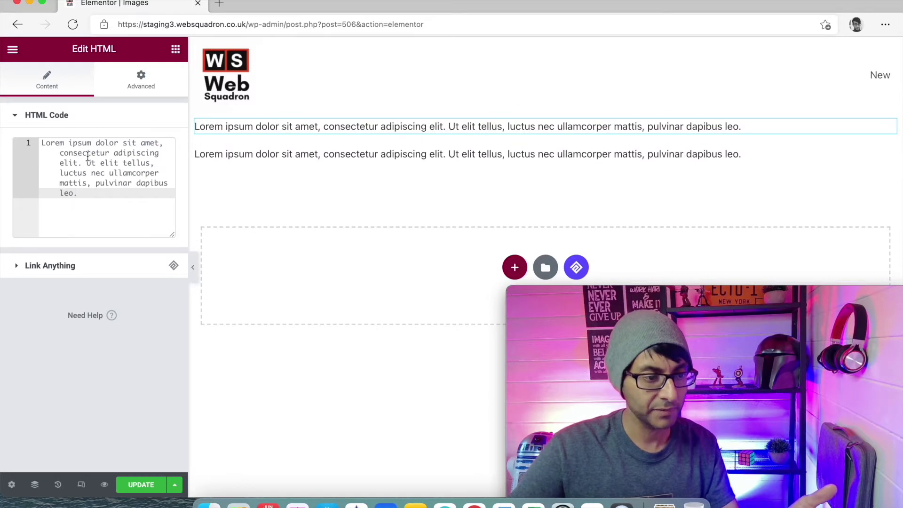
click(42, 145)
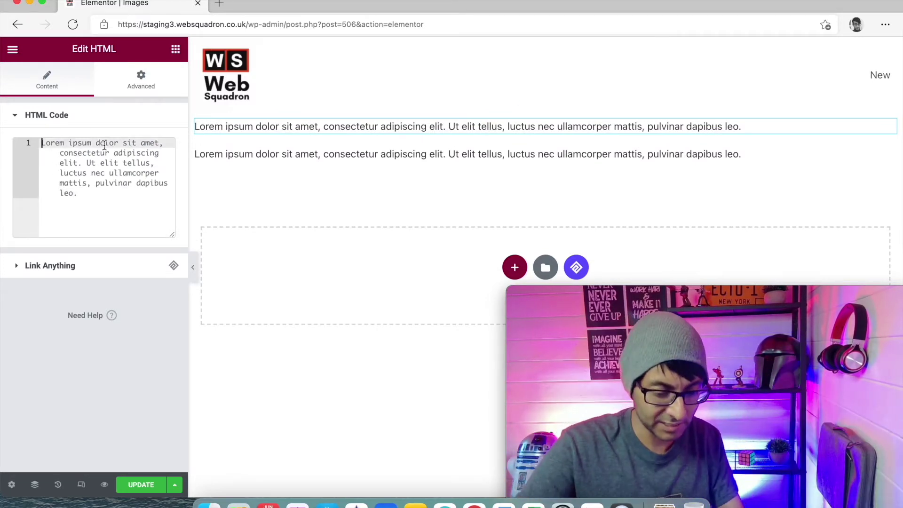
text(<)
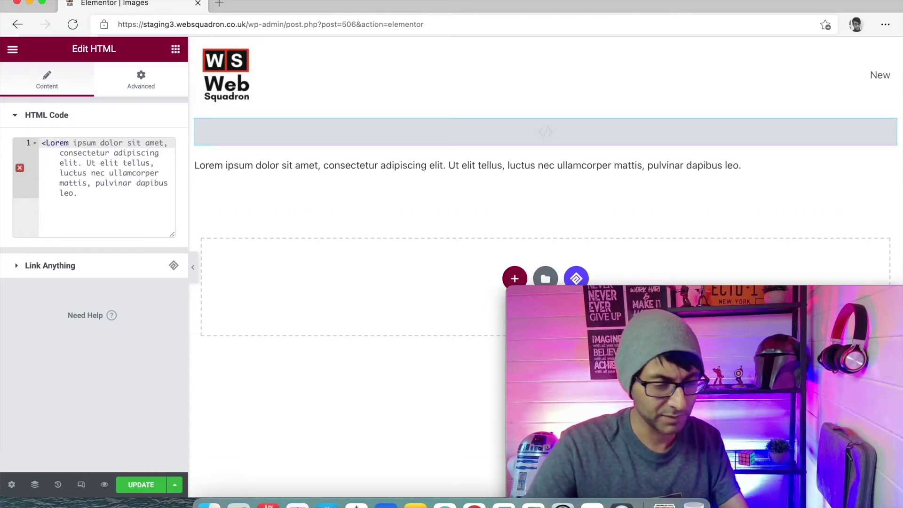
text(maru)
Step: Wrap the text in <marquee>…</marquee>, save, and delete the stray duplicate closing tag
key(BackSpace)
text(quee)
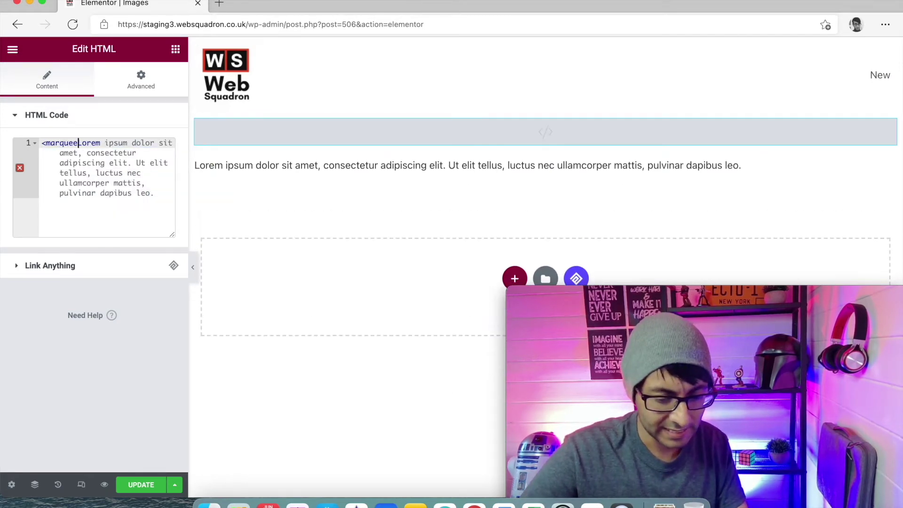
text(></marquee>)
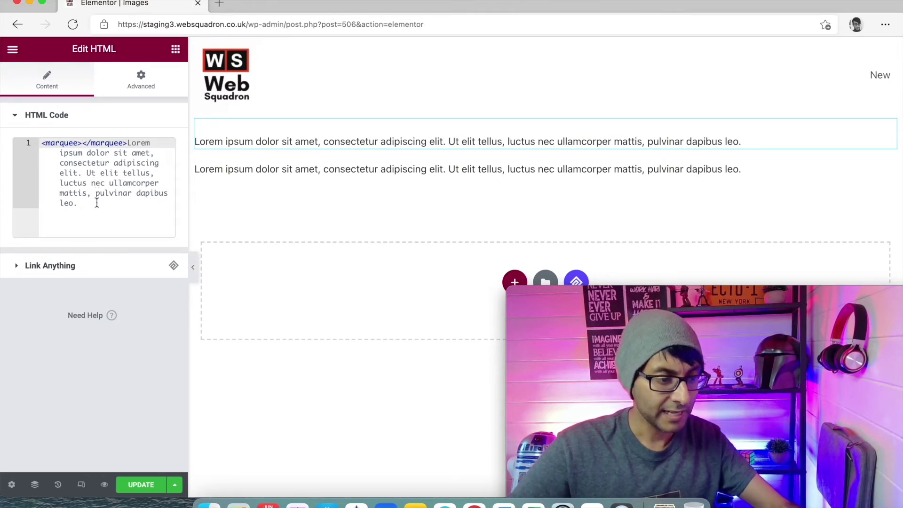
click(97, 203)
text(</marq)
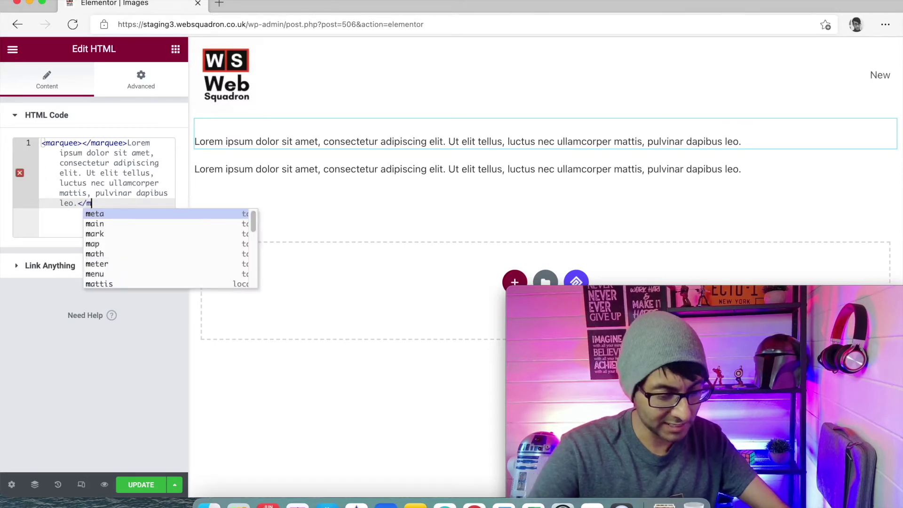
text(uee>)
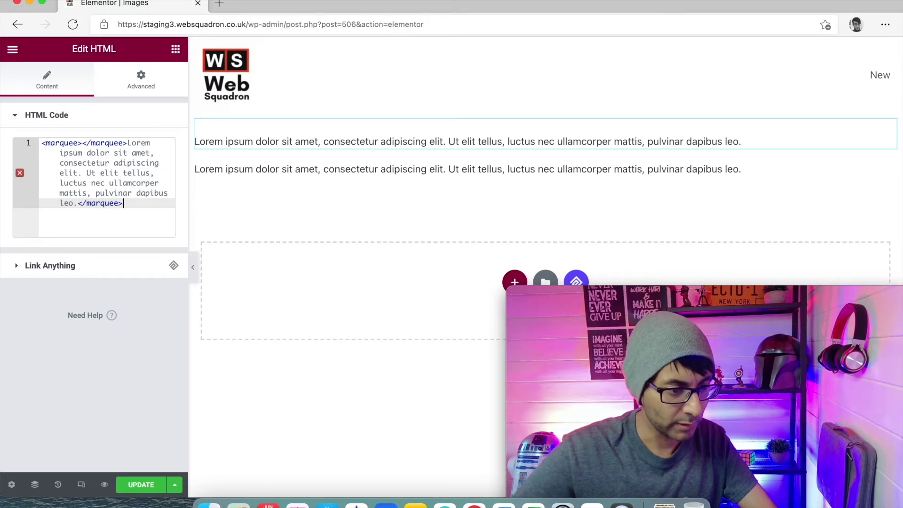
key(super+s)
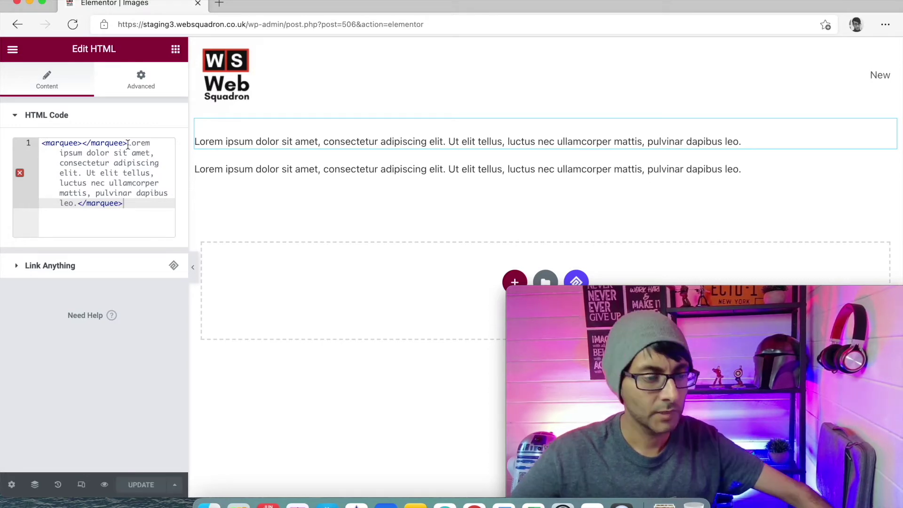
drag(128, 143, 73, 144)
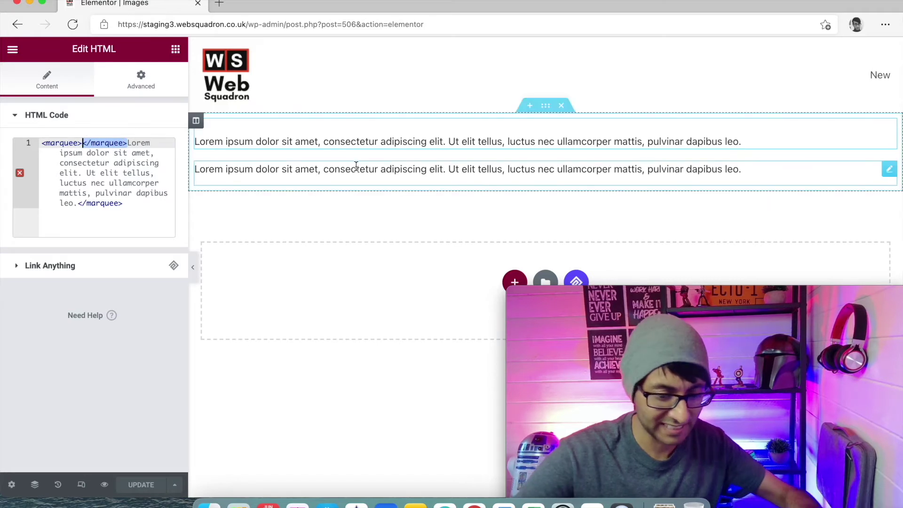
key(BackSpace)
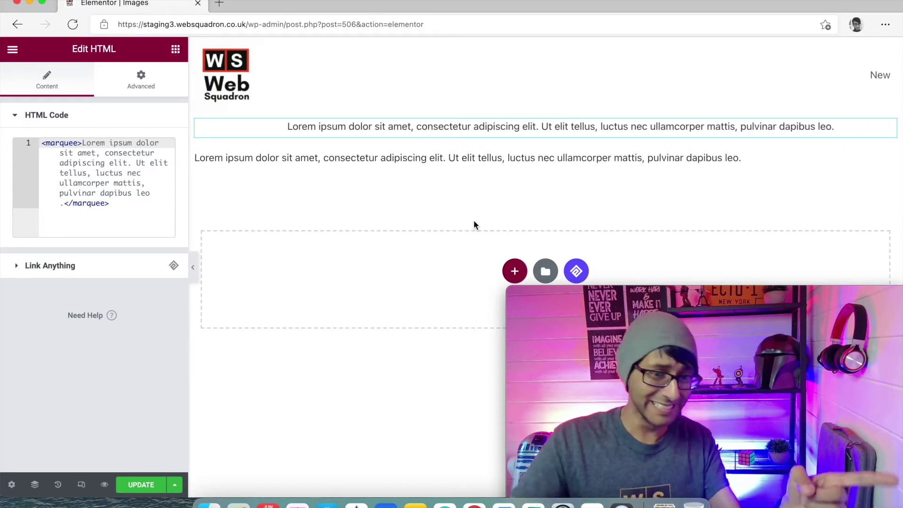
Step: Set the section's Content Width to 500, update the page, and reopen the marquee widget's code
mouse_move(572, 120)
click(545, 106)
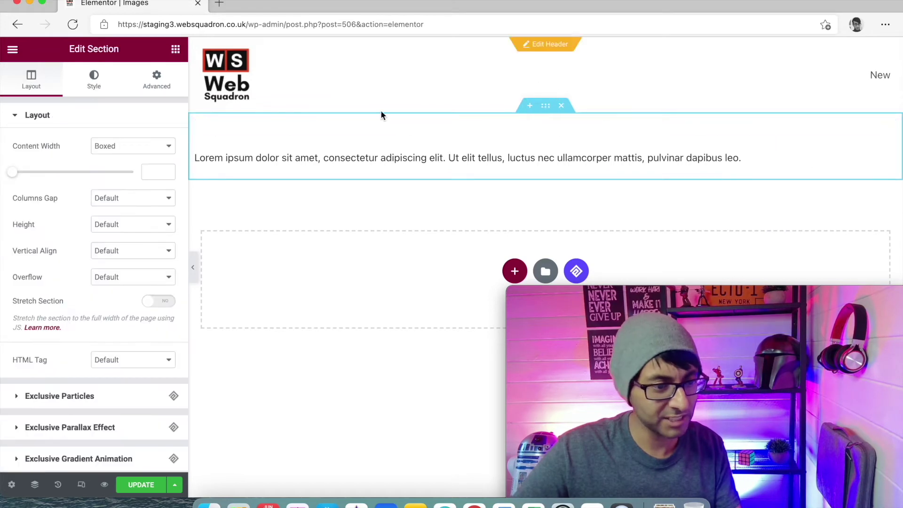
click(160, 172)
text(500)
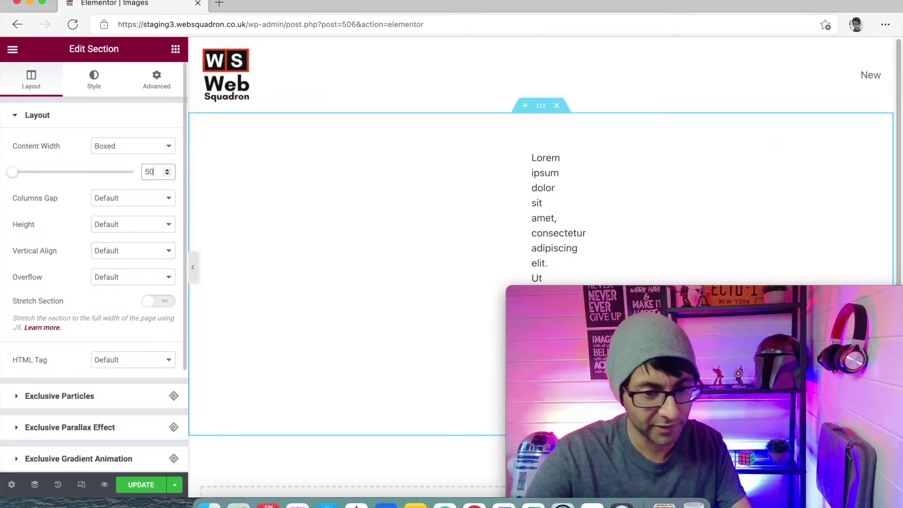
click(141, 486)
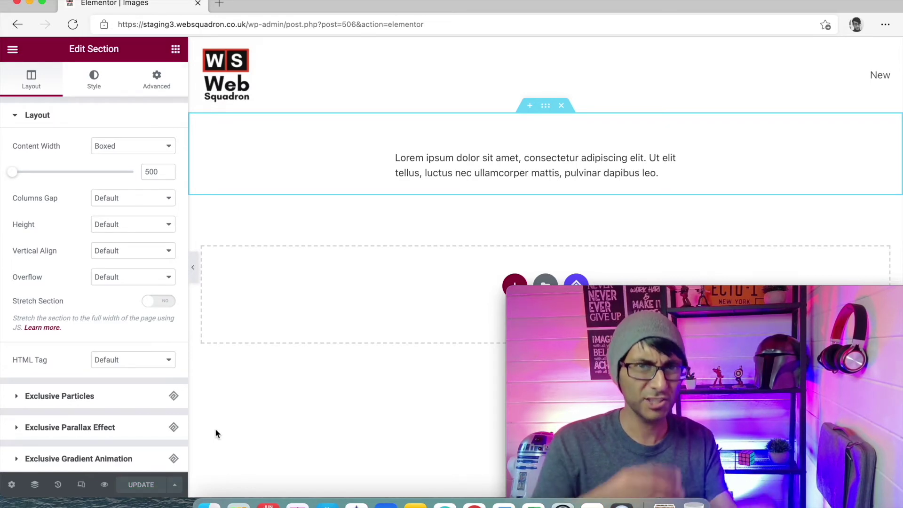
click(498, 130)
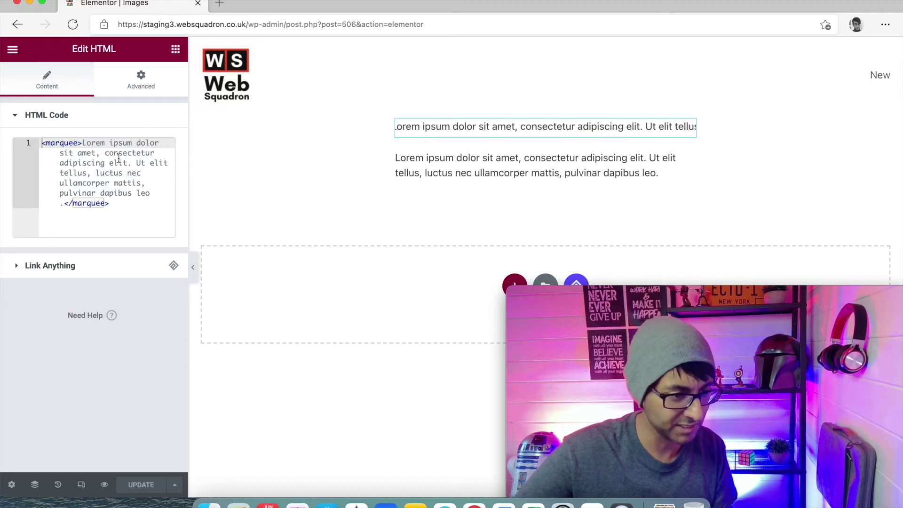
Step: Replace the commas after 'amet' and 'tellus' with pipes and delete the final full stop
click(105, 153)
key(BackSpace)
key(BackSpace)
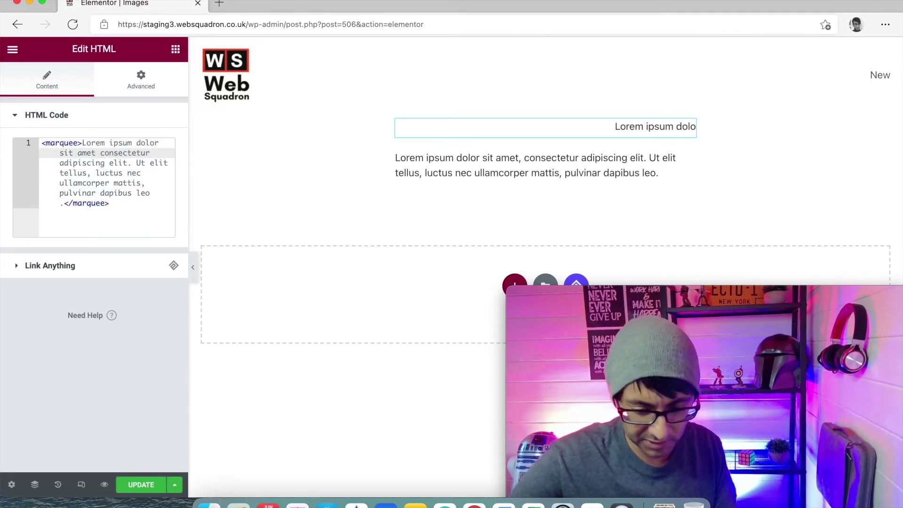
text(|)
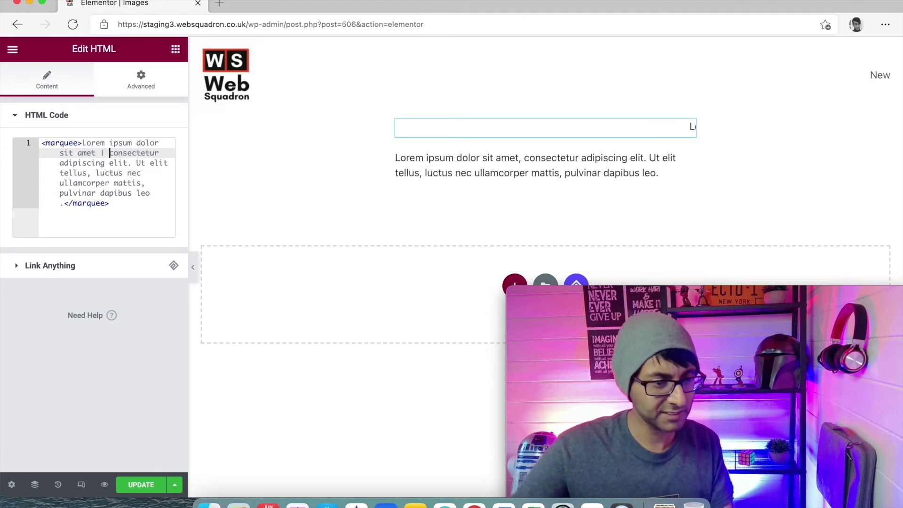
click(91, 173)
key(BackSpace)
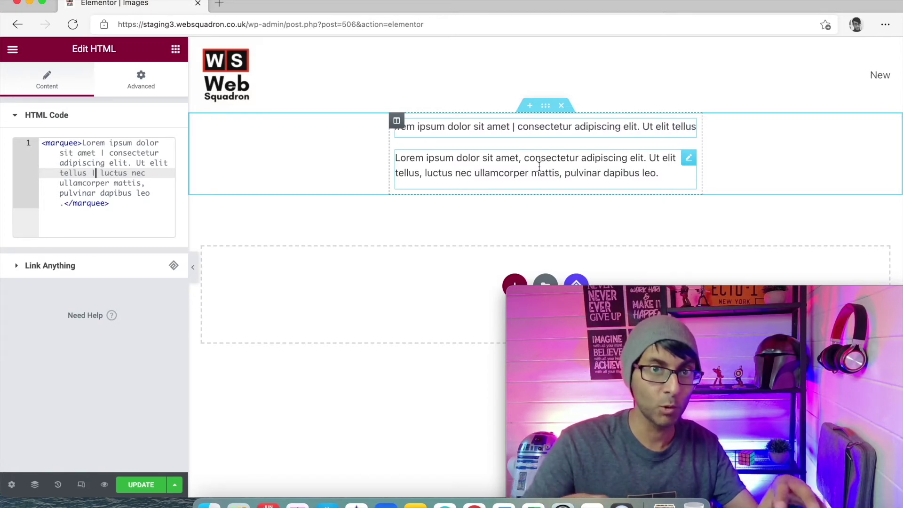
key(BackSpace)
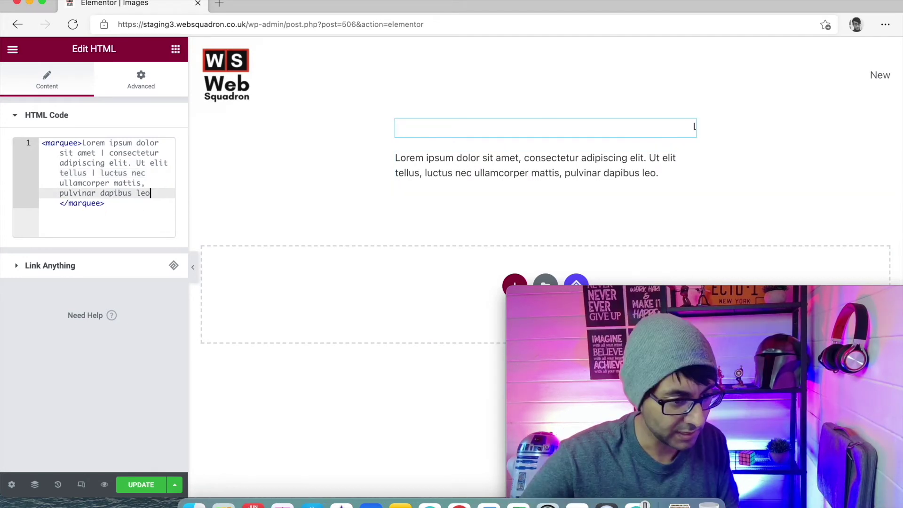
click(78, 148)
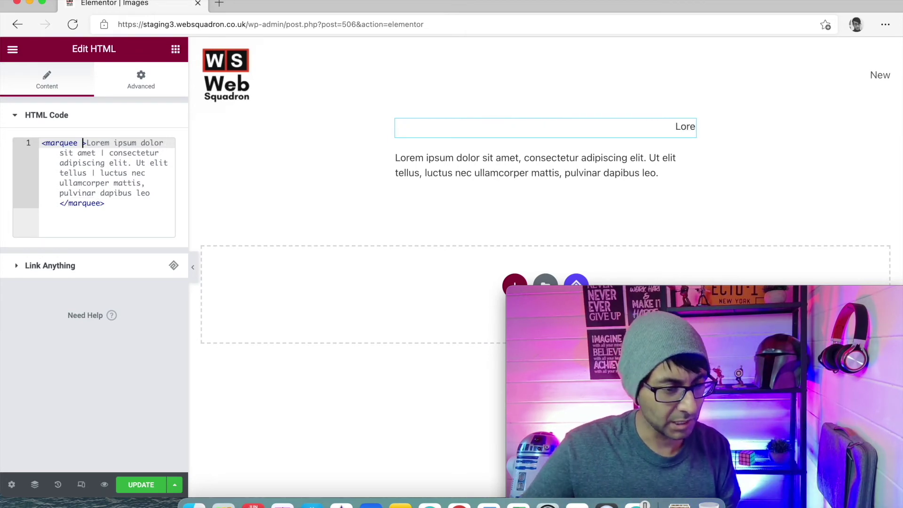
Step: Try direction="up" and "down" on the marquee tag, settling on direction="right"
text(direction="up")
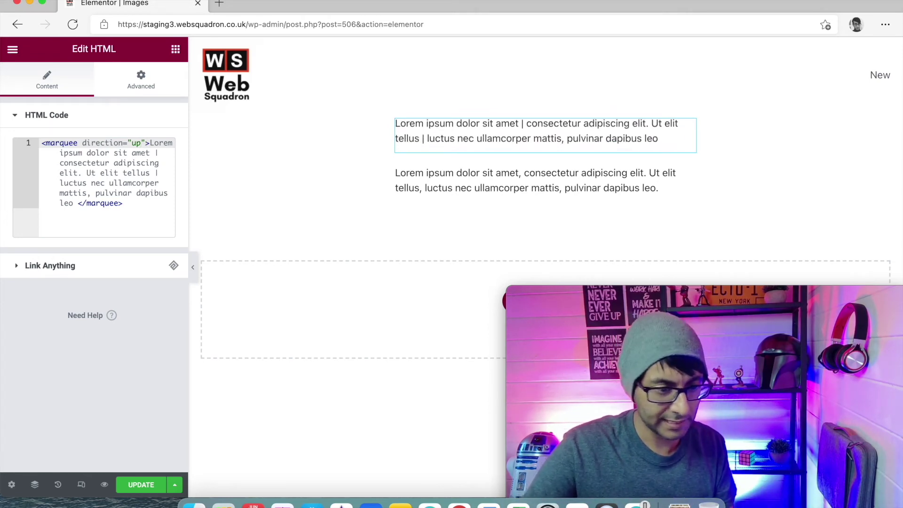
double_click(136, 143)
key(BackSpace)
text(down)
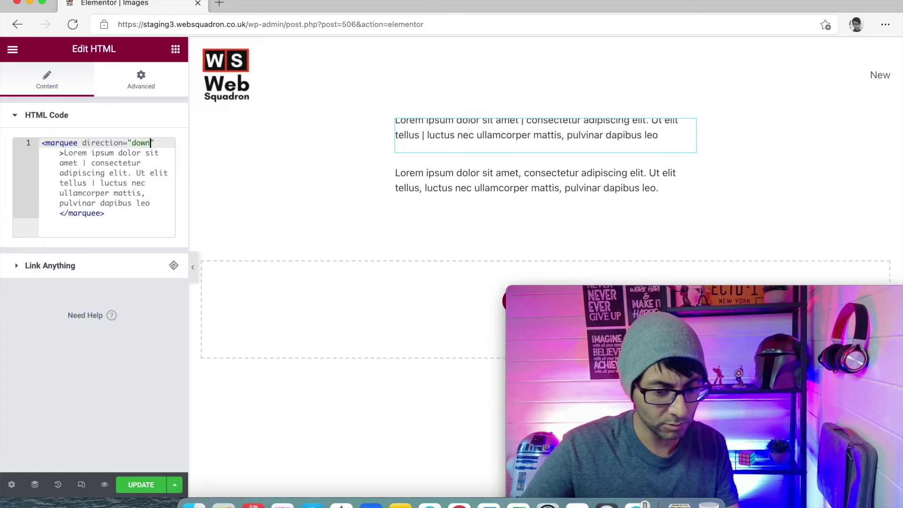
key(BackSpace)
key(BackSpace)
key(BackSpace)
key(BackSpace)
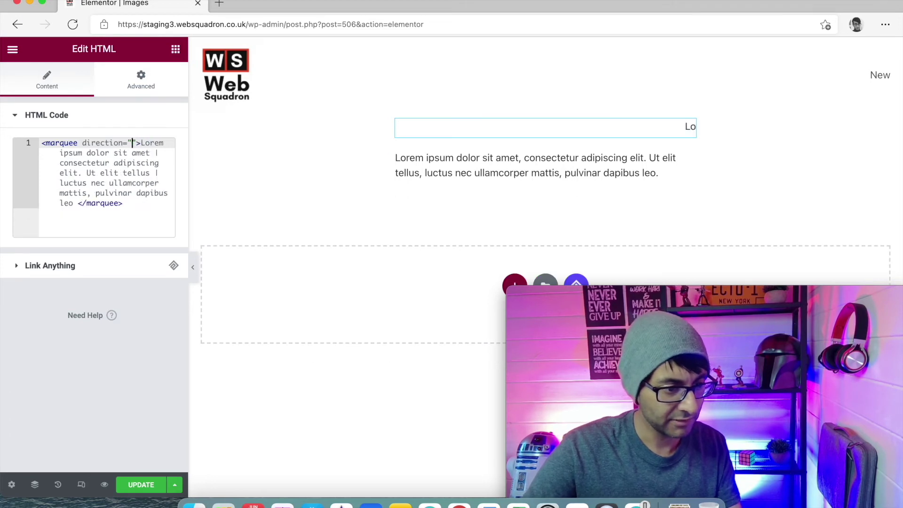
text(left)
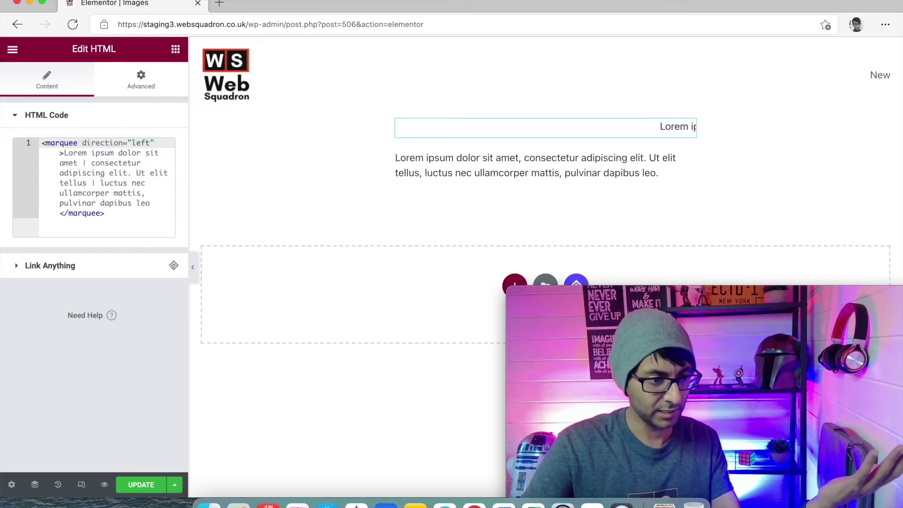
text(right)
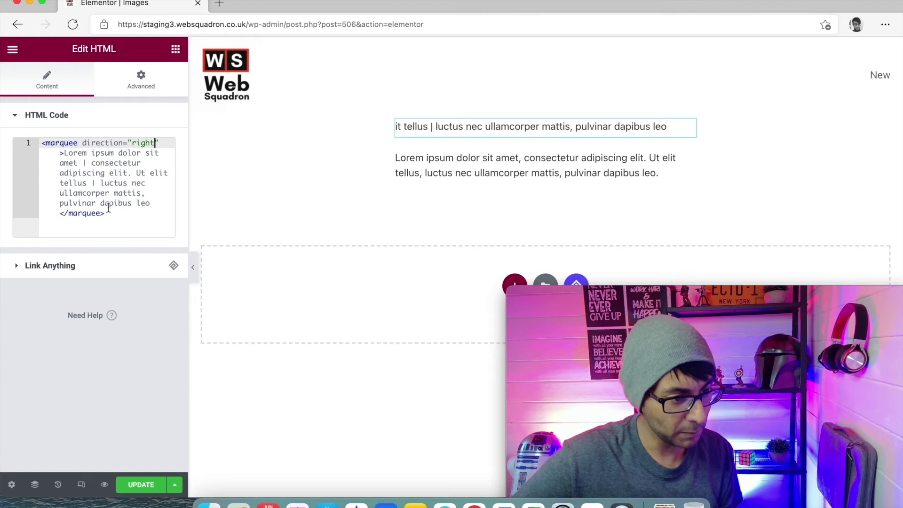
drag(87, 193, 33, 154)
key(super+a)
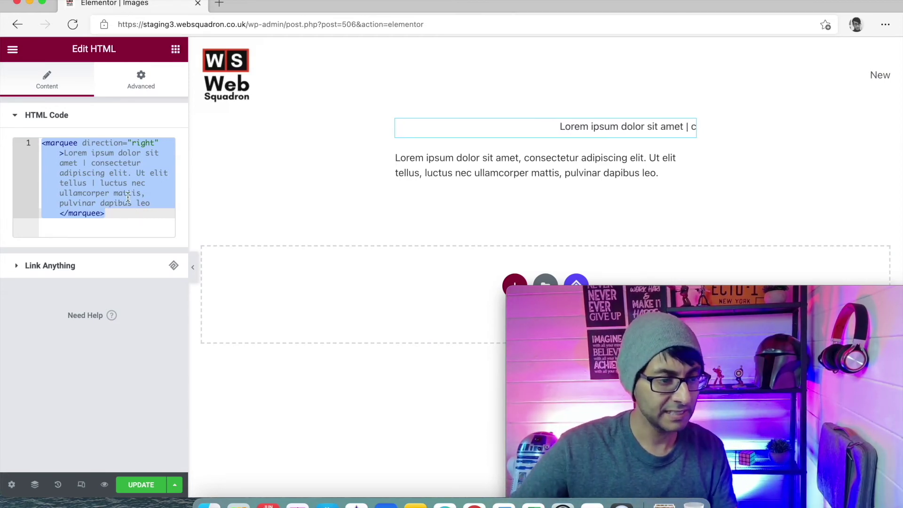
Step: Delete the direction="right" attribute, leaving a plain <marquee> tag without duplicate closing fragments
click(118, 150)
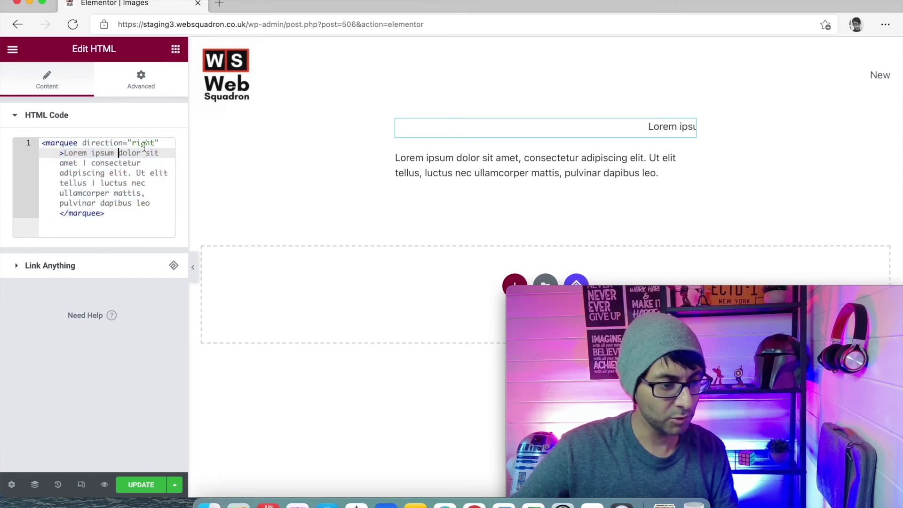
drag(155, 143, 81, 143)
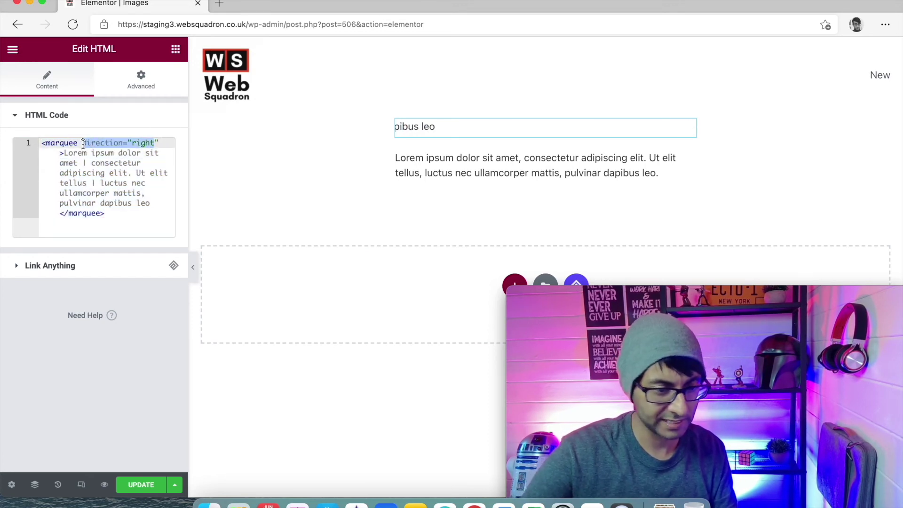
key(BackSpace)
key(BackSpace)
text(></marquee>)
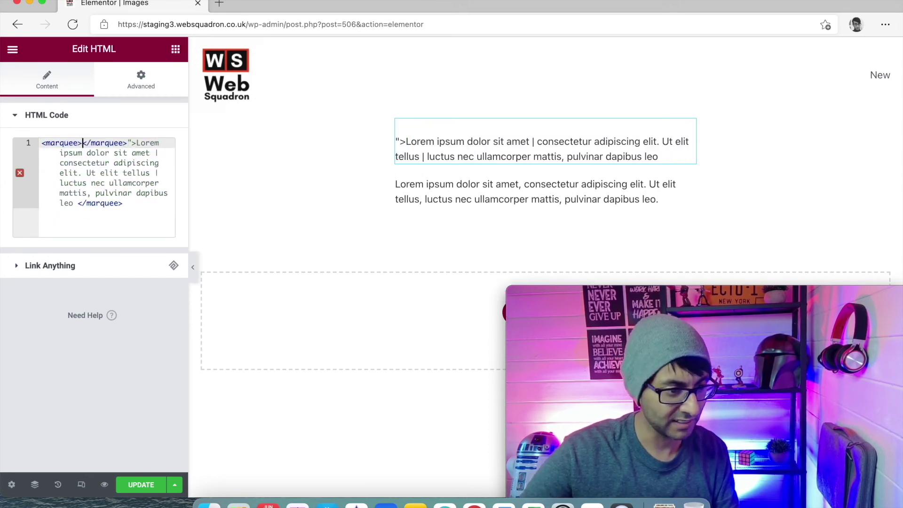
key(Delete)
key(Delete)
key(Delete)
key(Delete)
key(Delete)
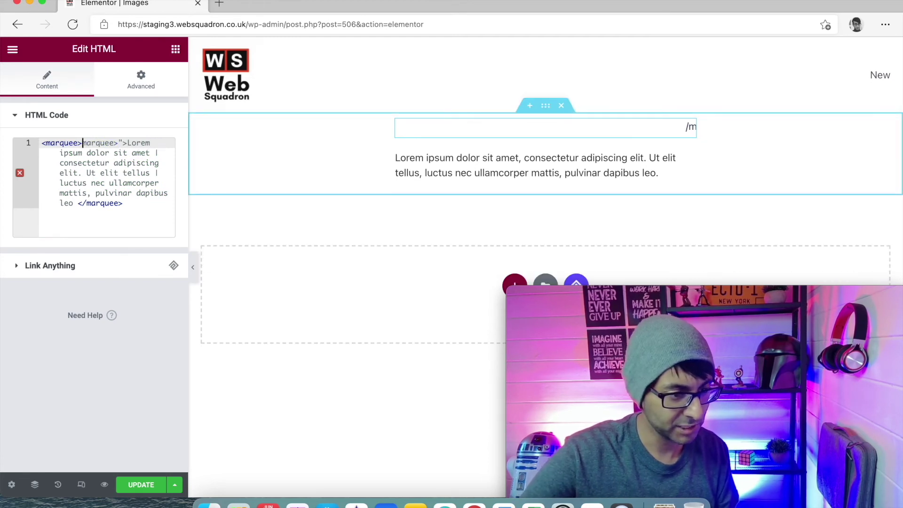
key(Delete)
key(Delete)
key(Delete)
key(Delete)
key(Delete)
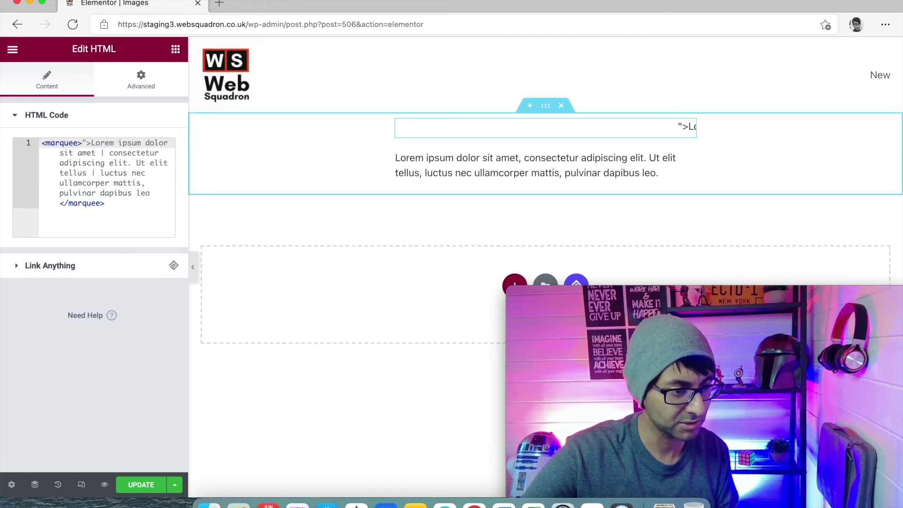
click(131, 203)
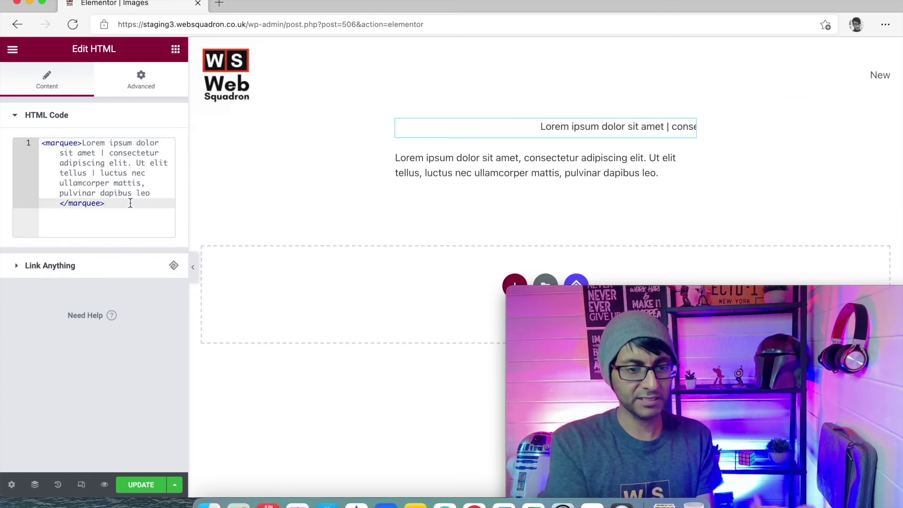